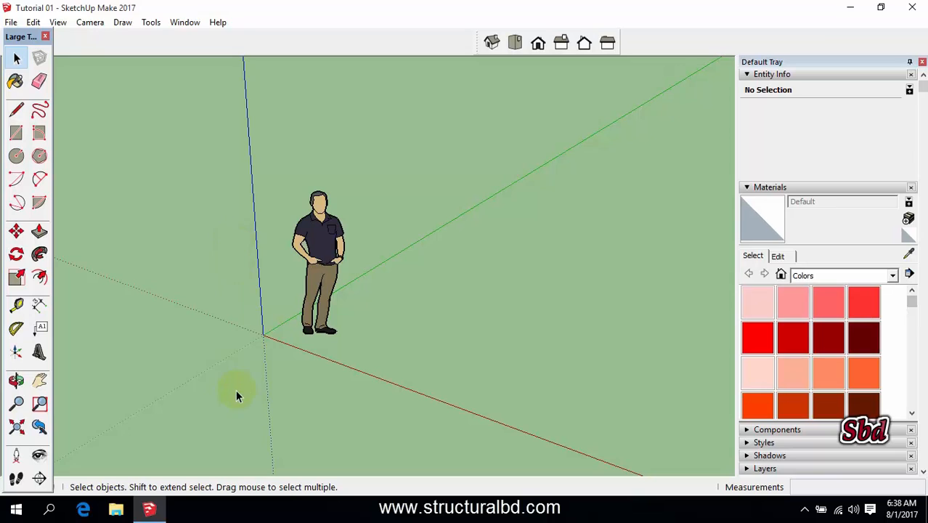
Step: Delete the standing person figure beside the origin
left_click(16, 111)
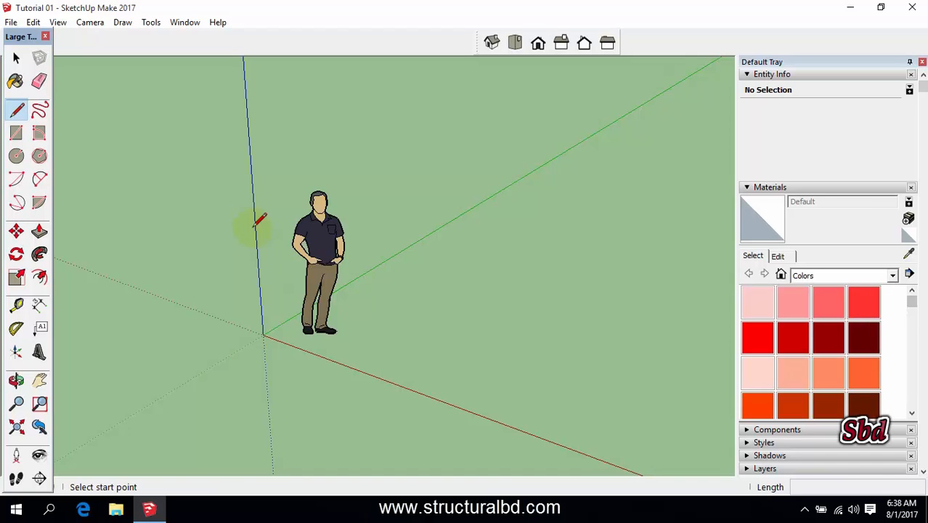
scroll(276, 337, "up", 5)
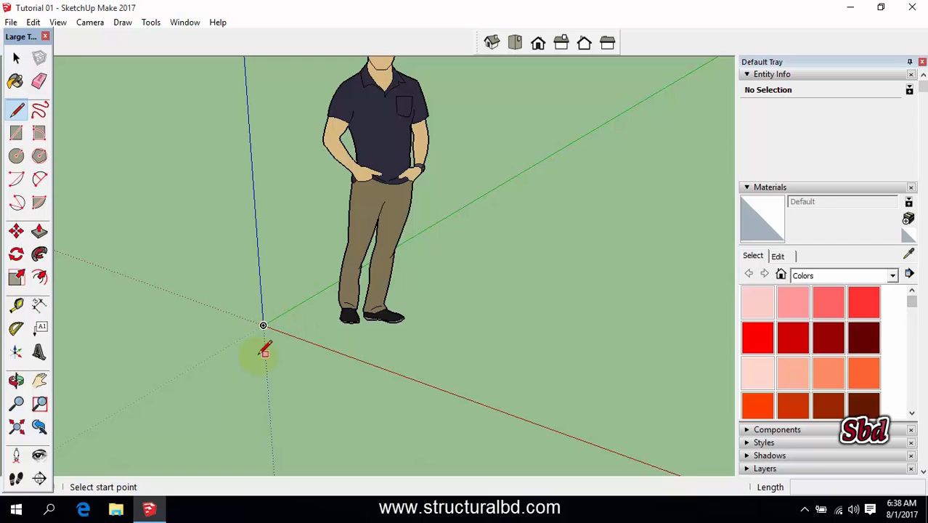
left_click(18, 57)
left_click(387, 155)
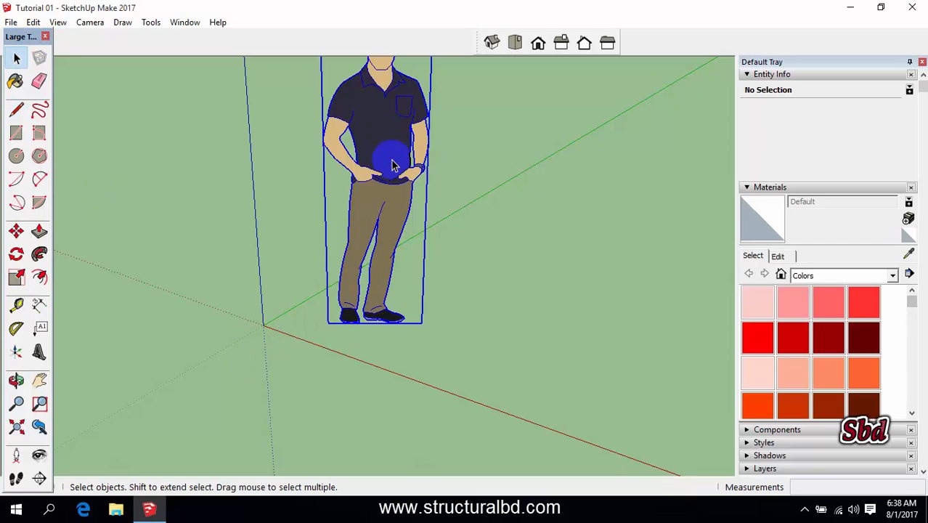
scroll(417, 250, "down", 1)
key("Delete")
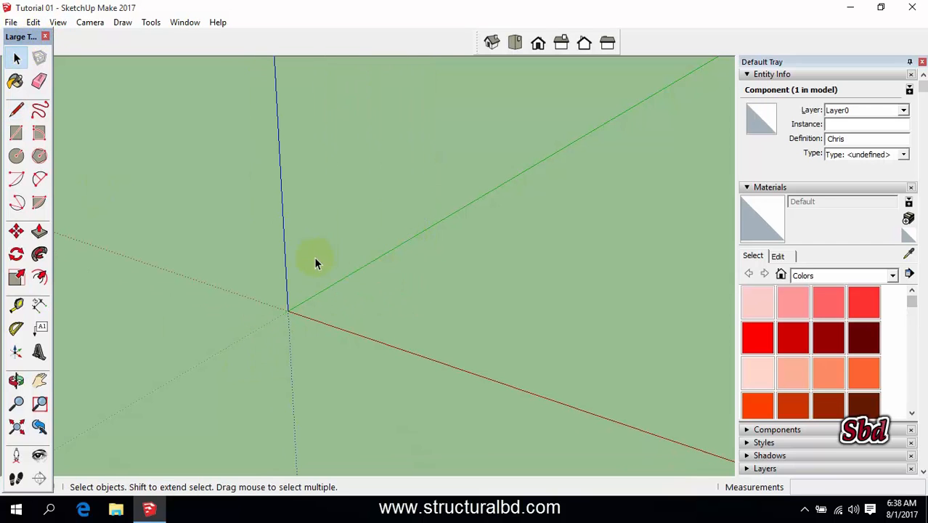
Step: Draw a closed four-sided face on the ground with the Line tool, its far edge about 5' long along the red axis
left_click(17, 111)
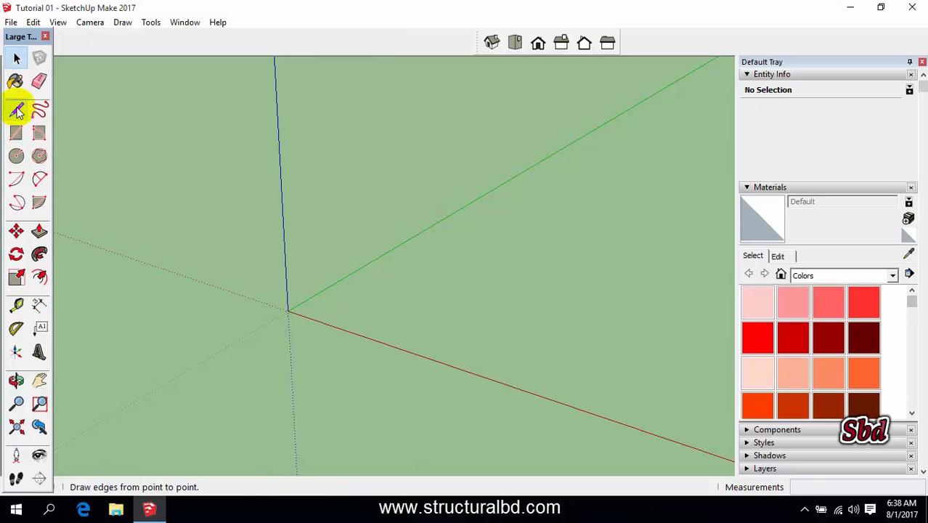
scroll(328, 321, "up", 1)
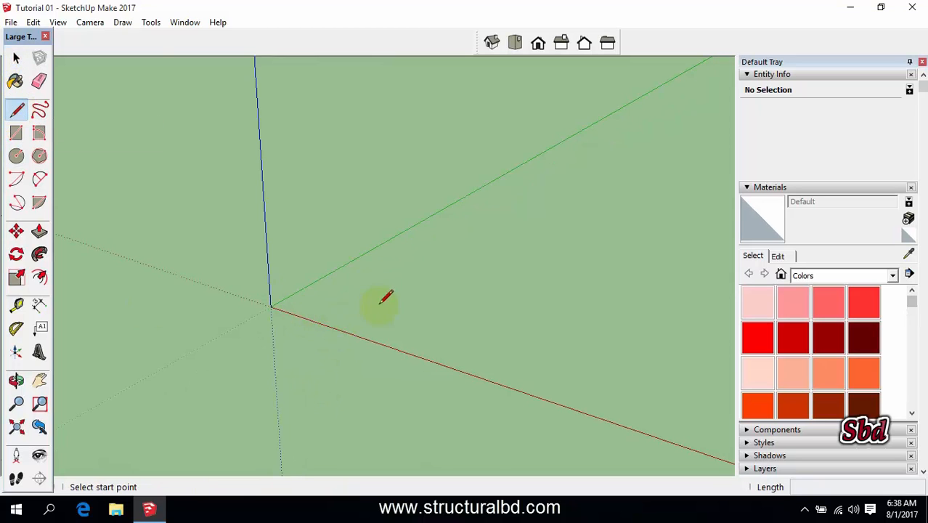
scroll(263, 280, "down", 1)
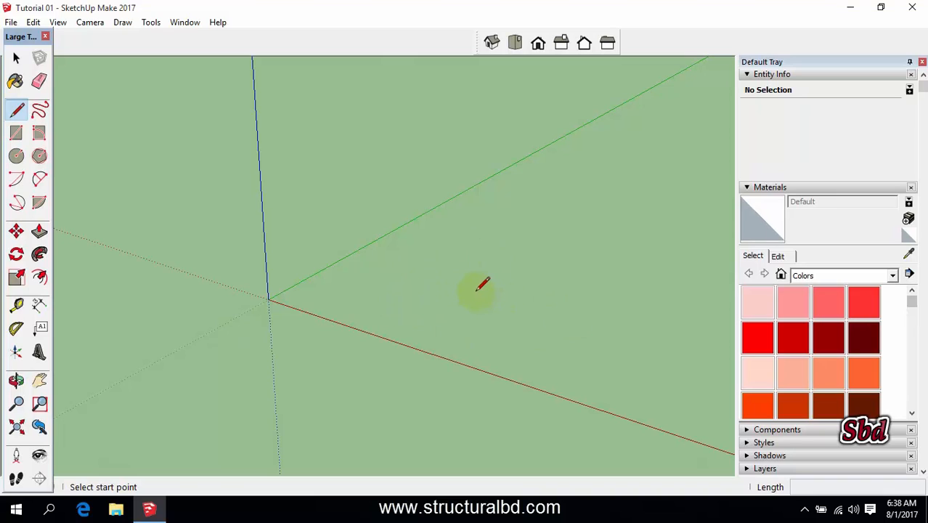
left_click(407, 292)
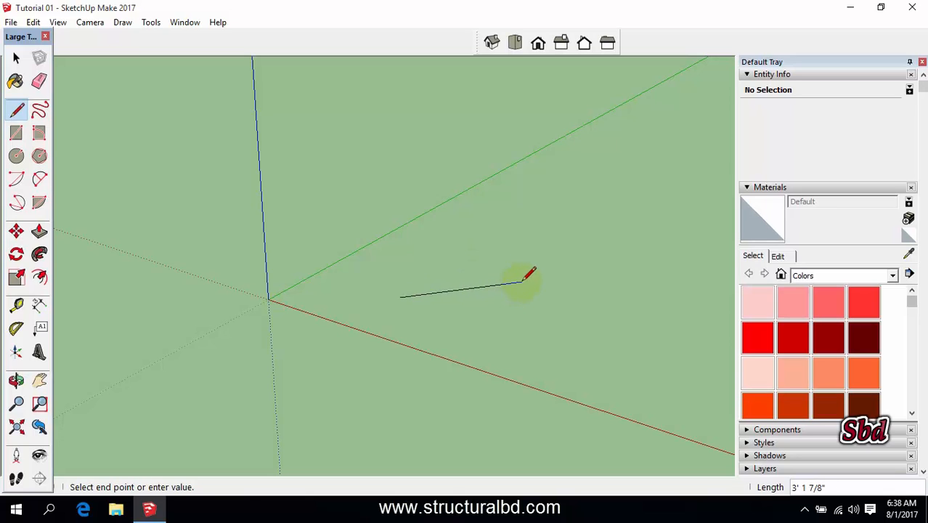
left_click(530, 205)
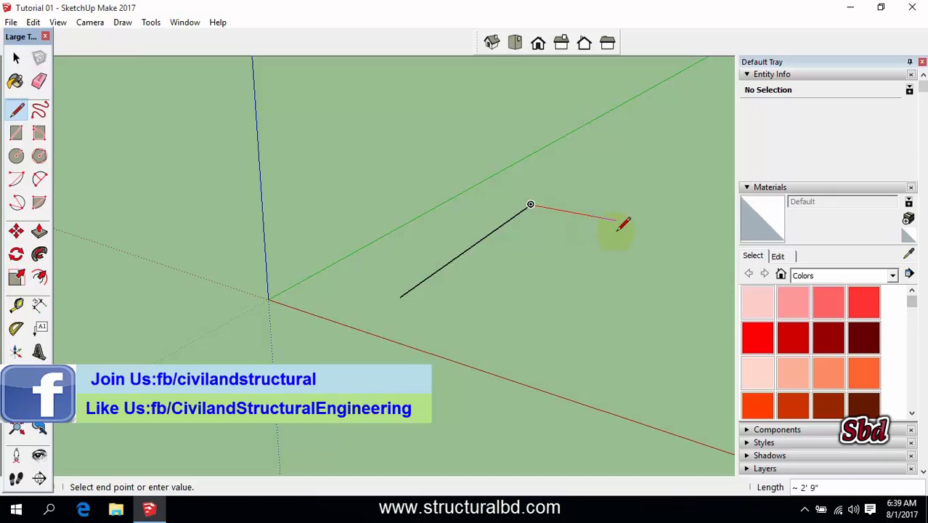
left_click(698, 234)
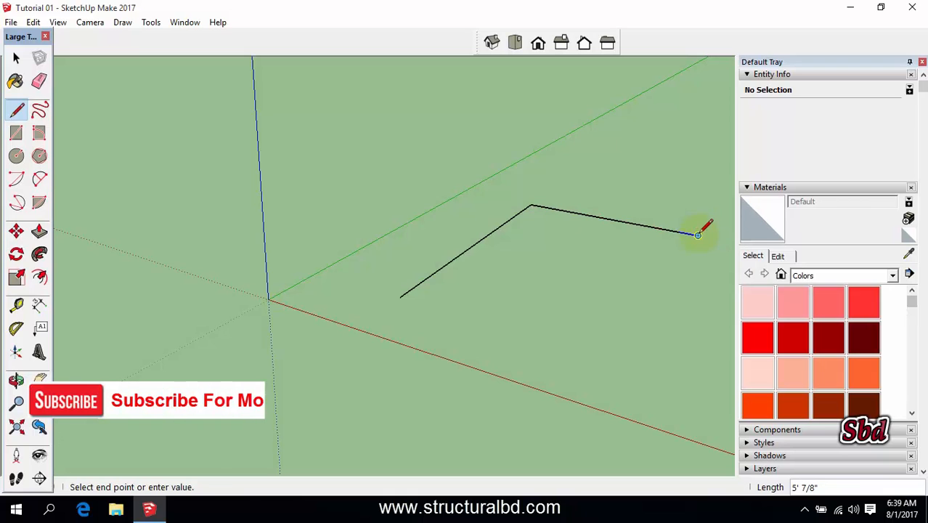
left_click(622, 360)
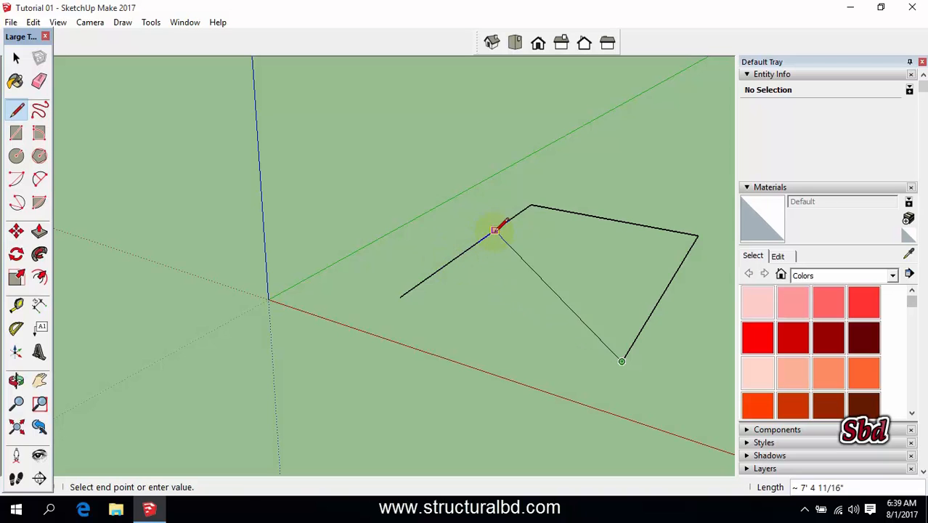
left_click(400, 297)
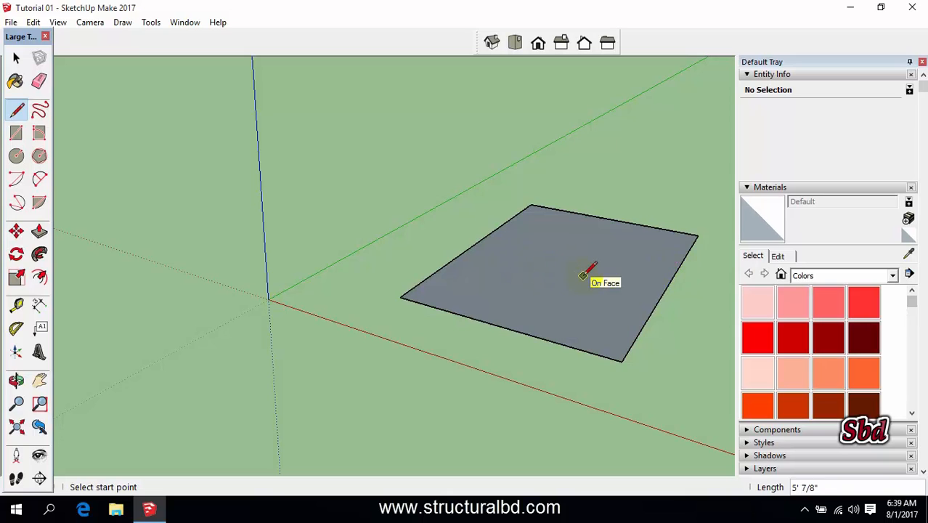
Step: Select the four-sided face and its far edge individually to examine how each is picked
left_click(16, 58)
left_click(16, 108)
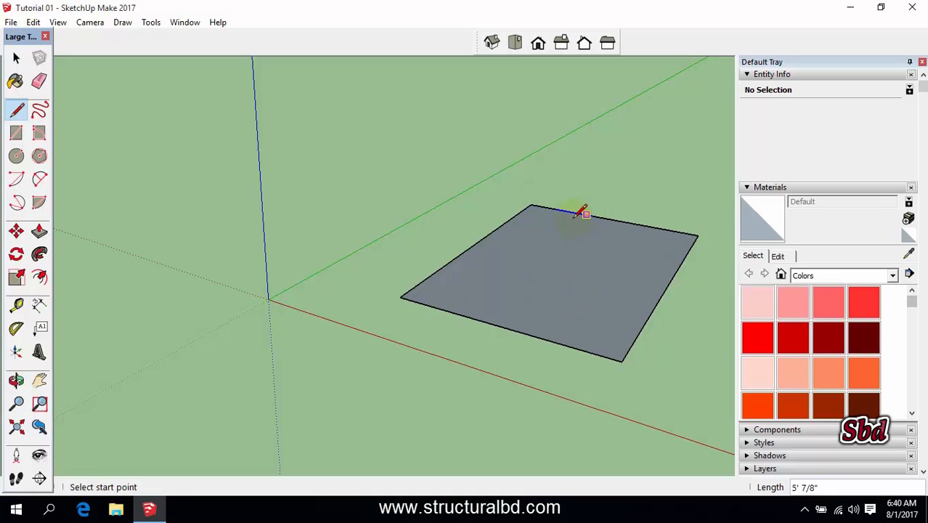
left_click(17, 59)
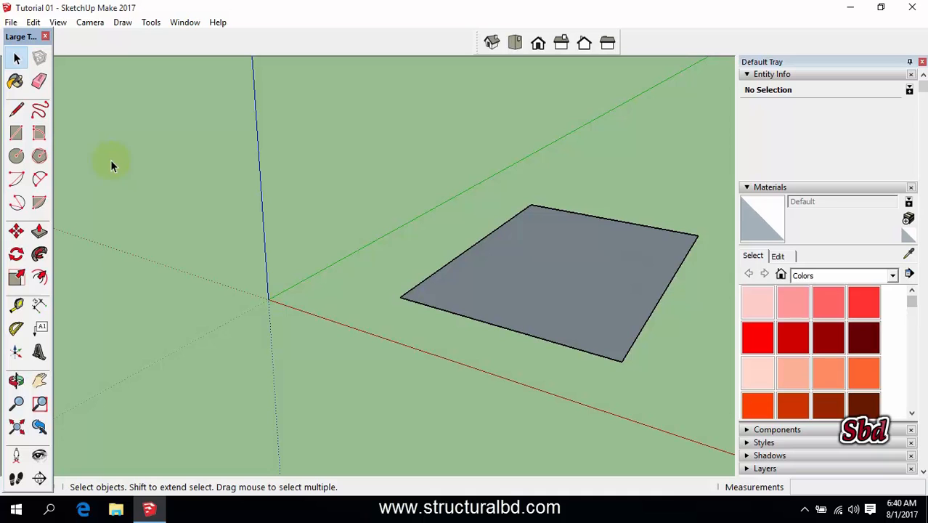
left_click(570, 267)
left_click(603, 219)
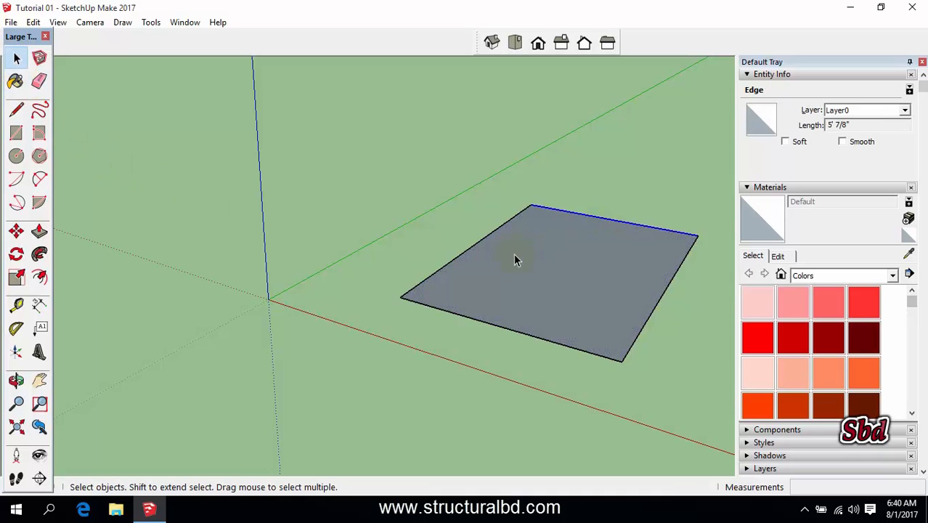
middle_click_drag(379, 254, 542, 297)
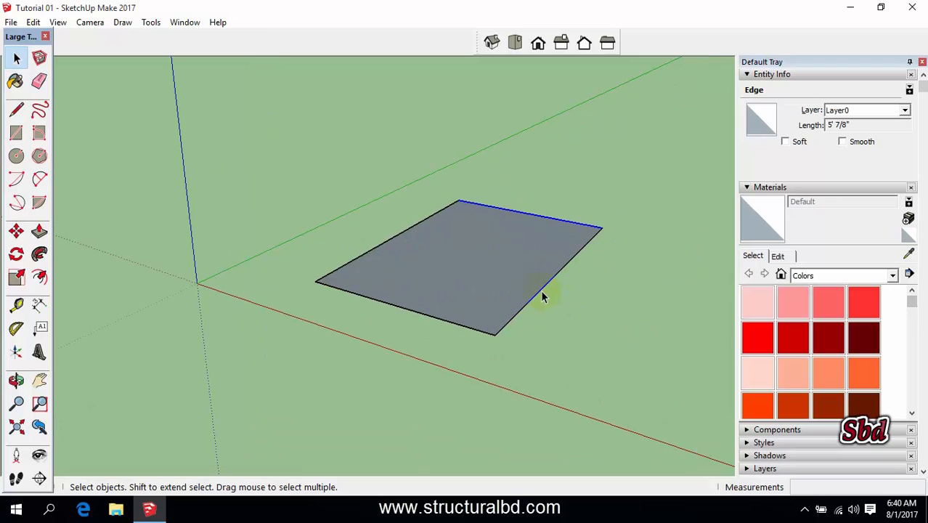
left_click(384, 244)
middle_click_drag(319, 353, 491, 291)
scroll(381, 225, "up", 2)
left_click(363, 221)
Step: Compare a window selection around the far edge with a crossing selection over the face, and clear the selection
left_click_drag(220, 138, 500, 285)
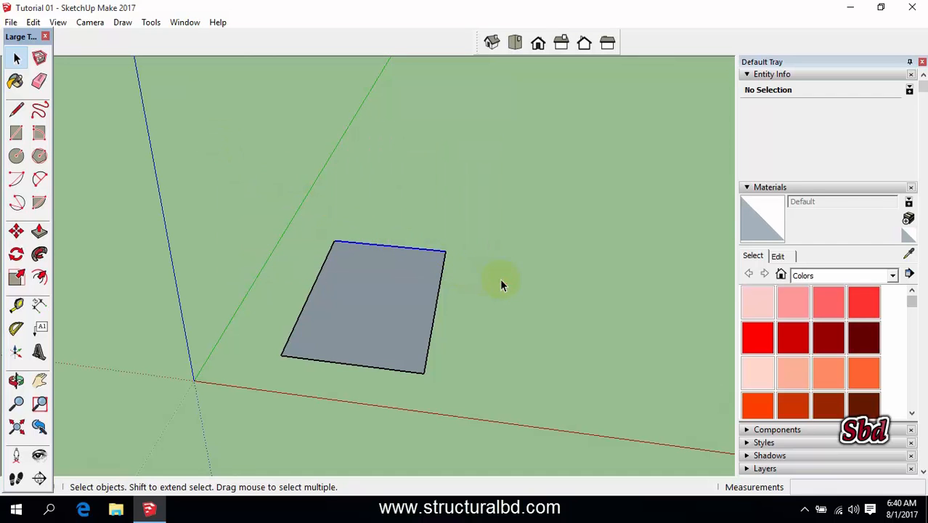
scroll(403, 254, "up", 3)
scroll(387, 244, "down", 5)
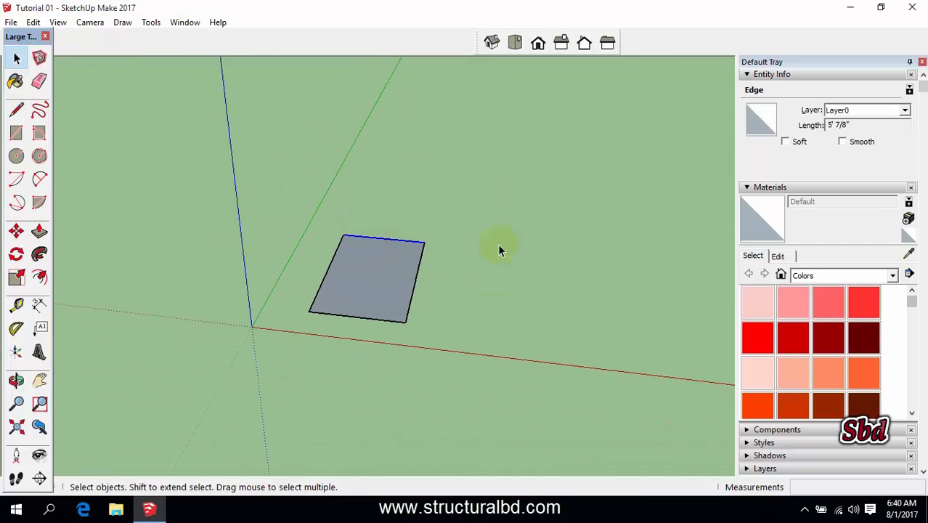
left_click_drag(512, 167, 277, 259)
scroll(362, 245, "up", 2)
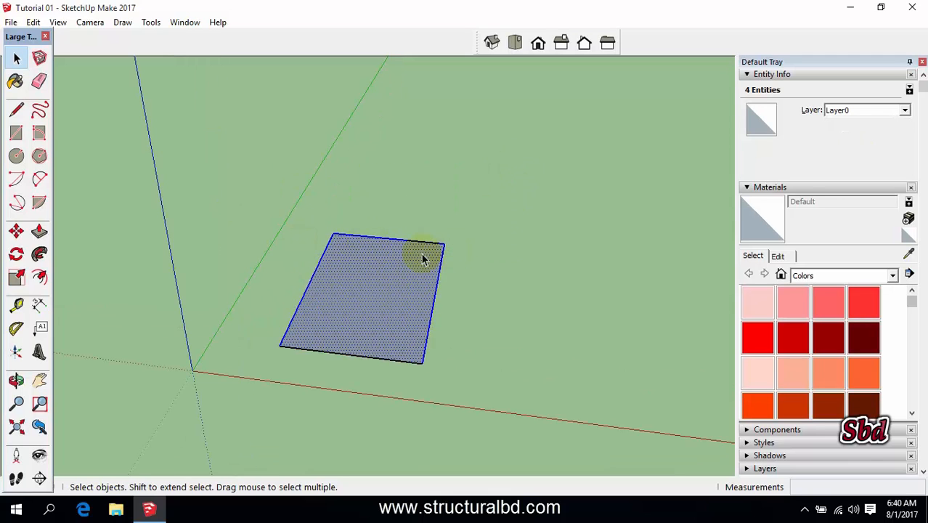
scroll(392, 243, "down", 2)
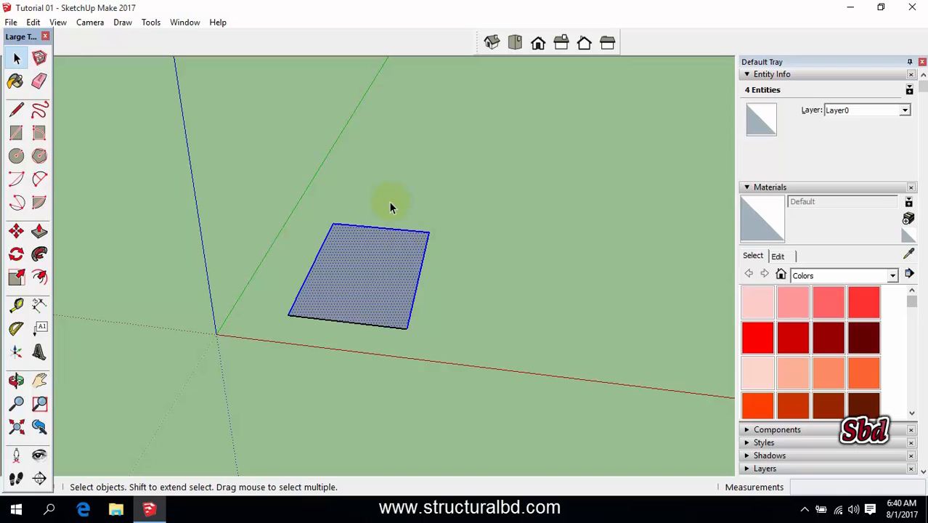
left_click(489, 284)
Step: Add the far edge, the face and the remaining edges to the selection one by one until the whole shape is selected
middle_click_drag(491, 317, 364, 289)
middle_click_drag(416, 263, 376, 331)
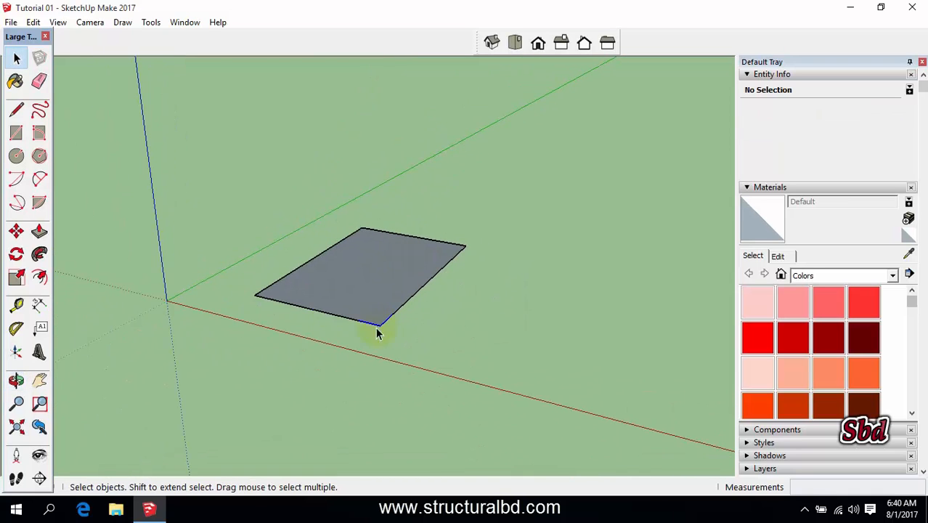
left_click(403, 238)
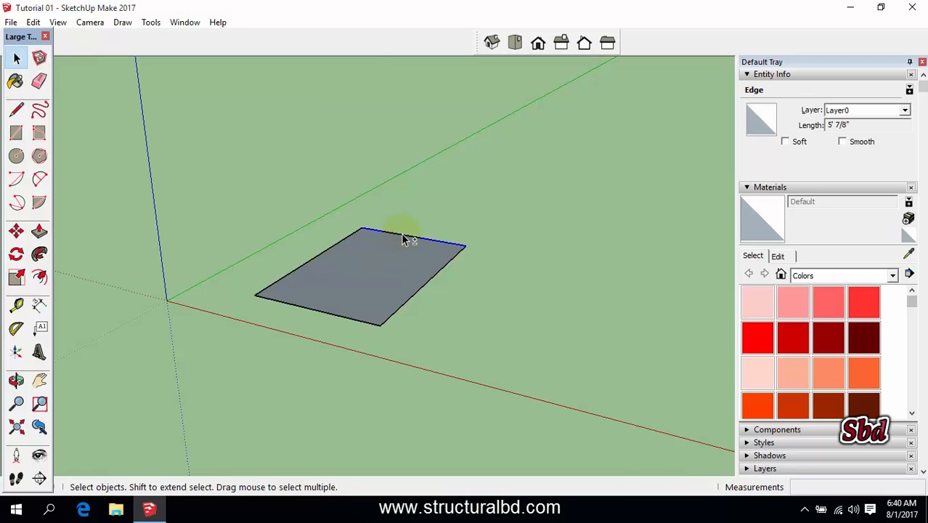
left_click(384, 267, "shift")
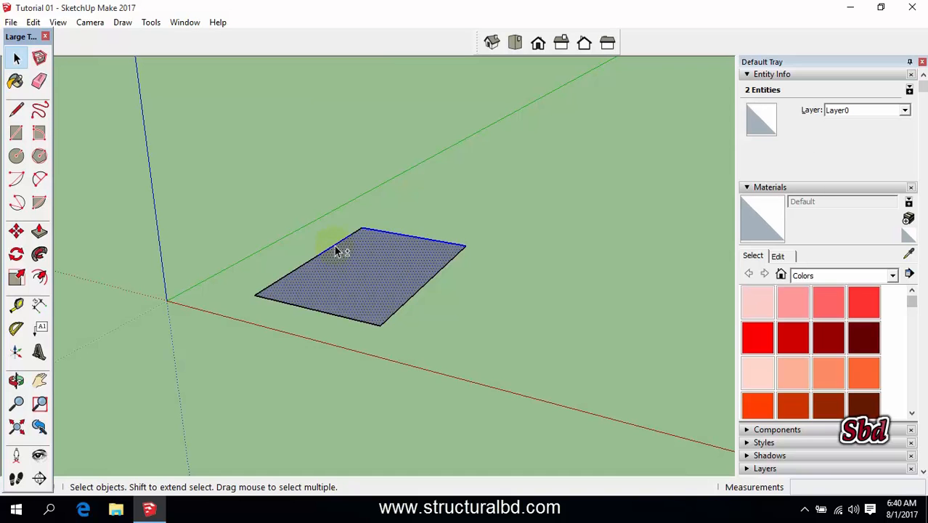
left_click(374, 268, "shift")
left_click(430, 284, "shift")
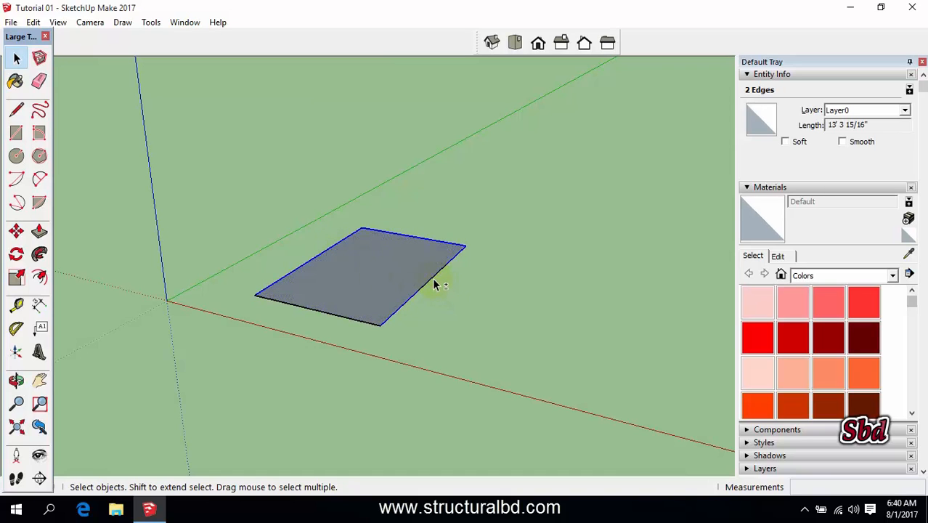
left_click(397, 265, "shift")
left_click(321, 314, "shift")
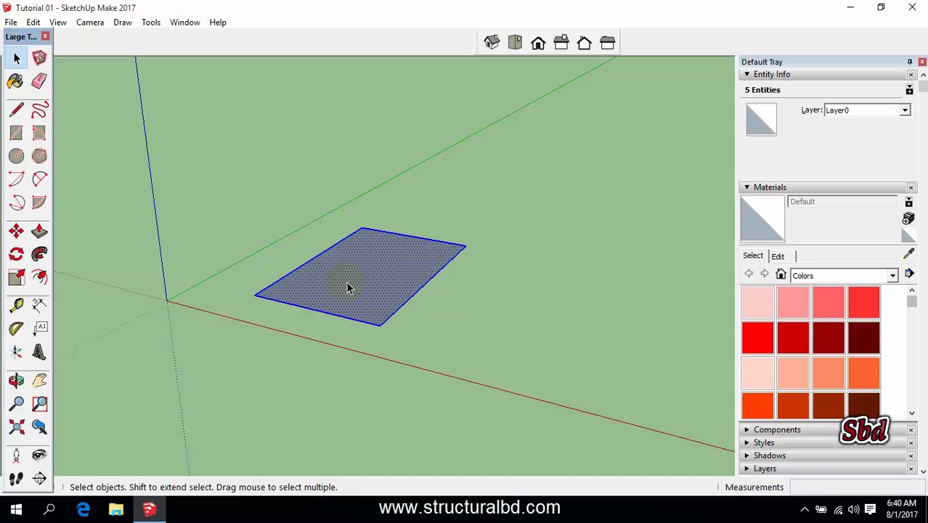
Step: Delete the four-sided shape's face, keeping its outline, and also delete the far edge
left_click(412, 243)
left_click(411, 237)
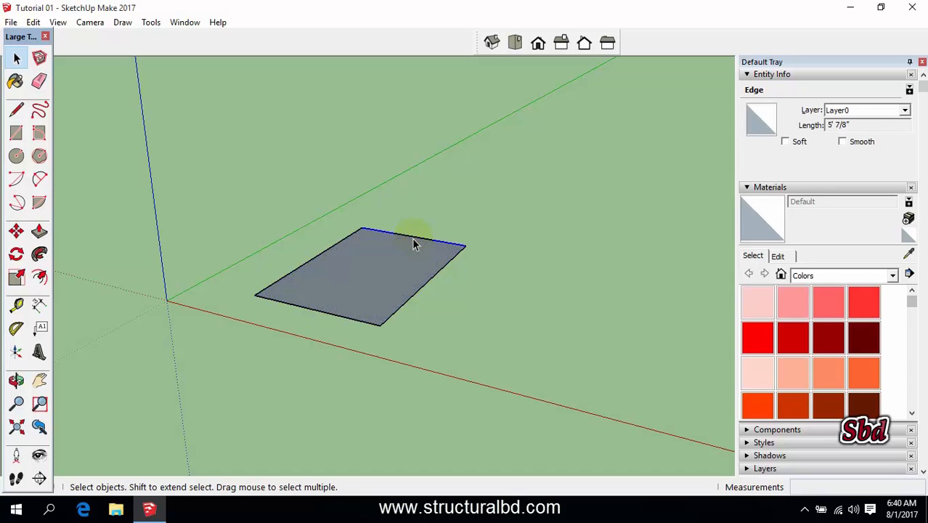
left_click(377, 282)
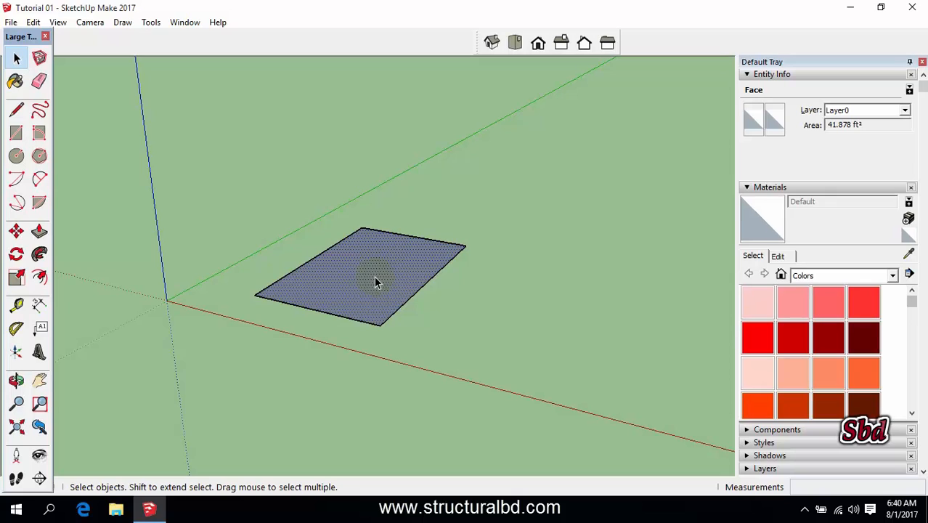
key("Delete")
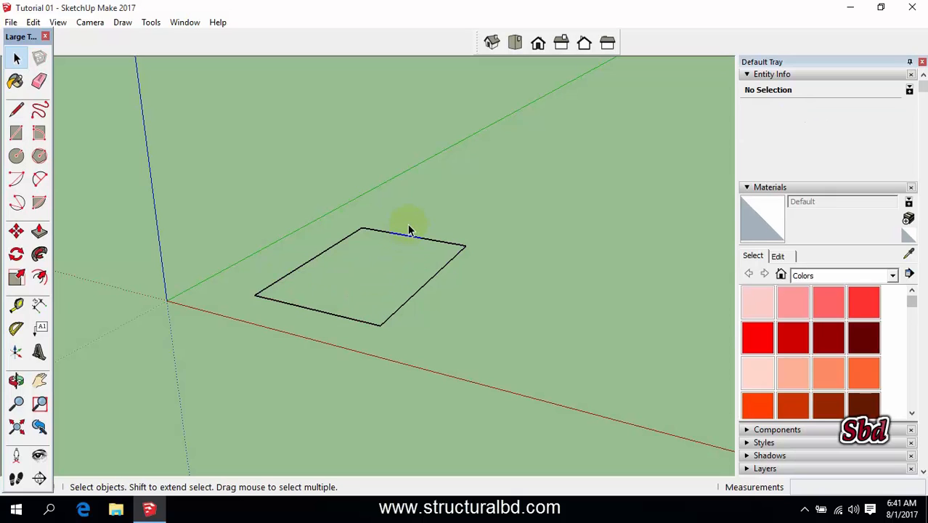
left_click(407, 238)
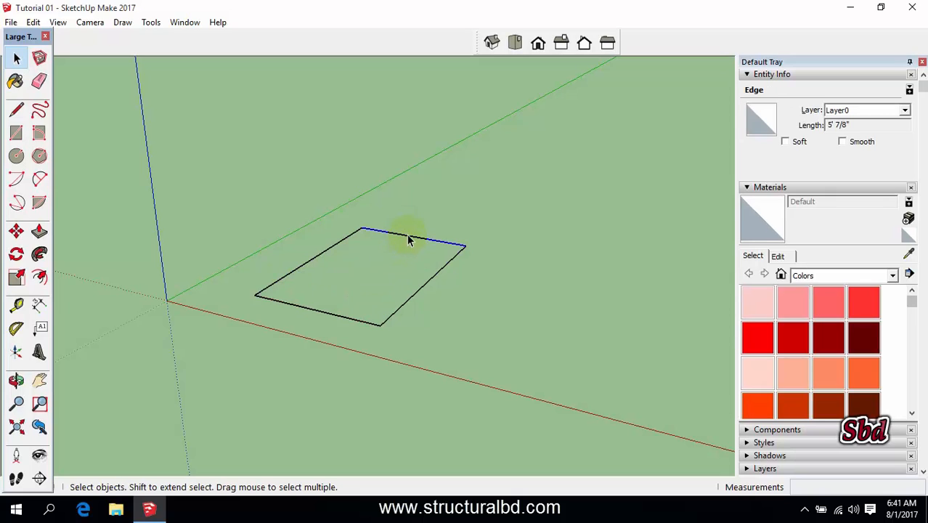
key("Delete")
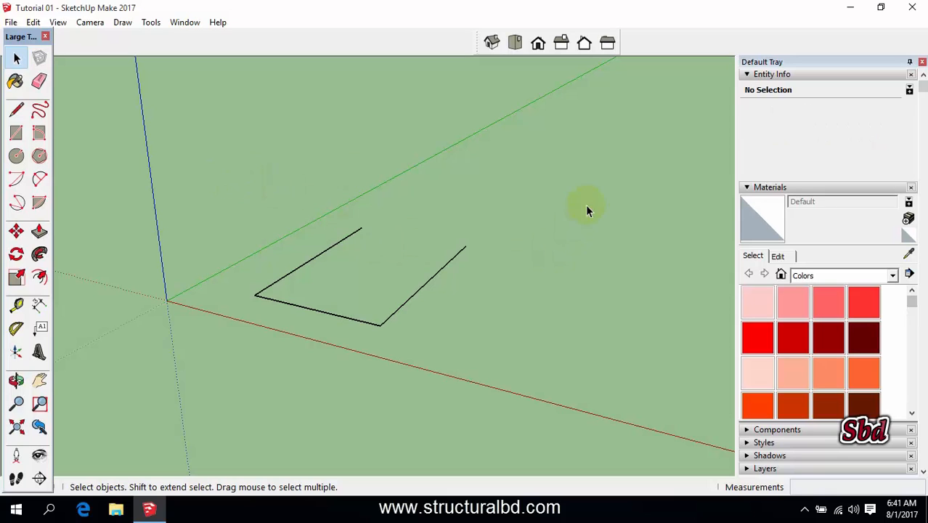
Step: Select the three remaining edges together and delete them
left_click_drag(523, 201, 254, 353)
left_click(207, 169)
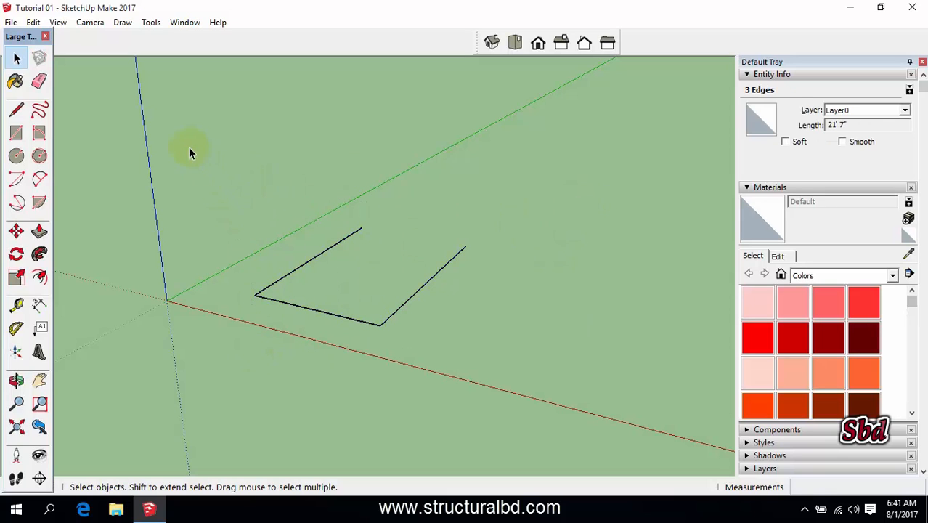
left_click_drag(188, 146, 545, 351)
key("Delete")
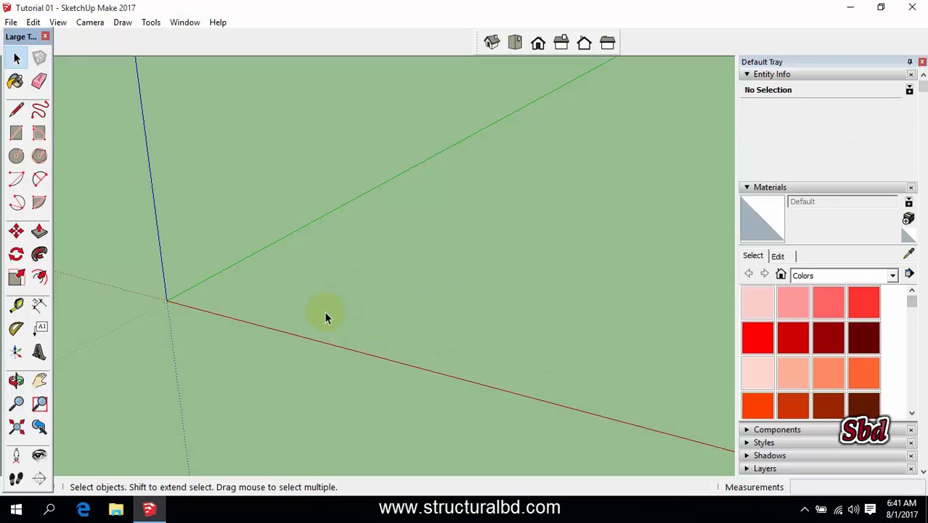
Step: Draw a 10' line along the green axis direction, starting on the ground near the origin
left_click(16, 109)
scroll(211, 243, "up", 1)
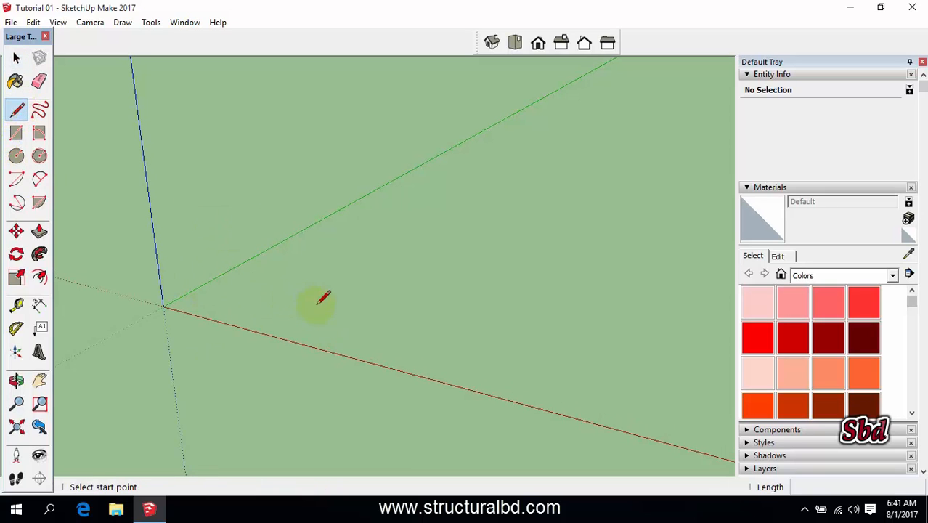
left_click(267, 296)
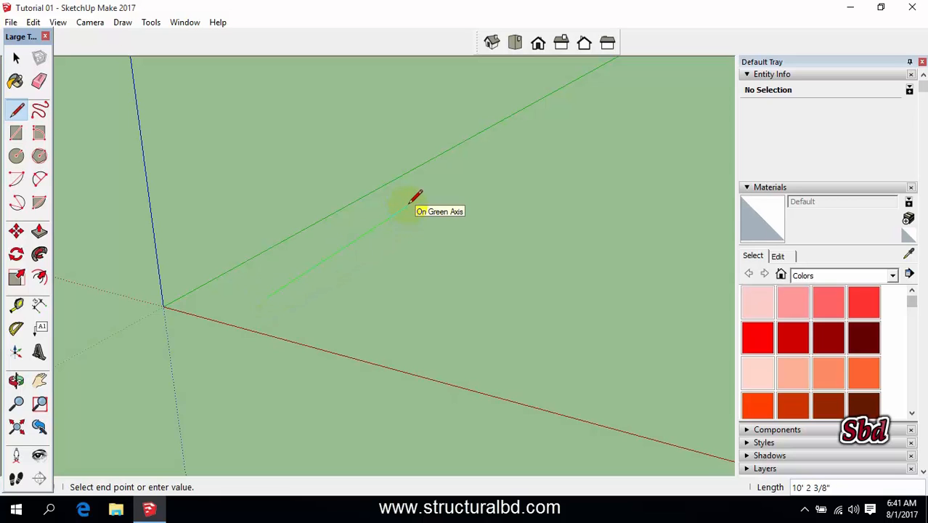
type("10")
key("Return")
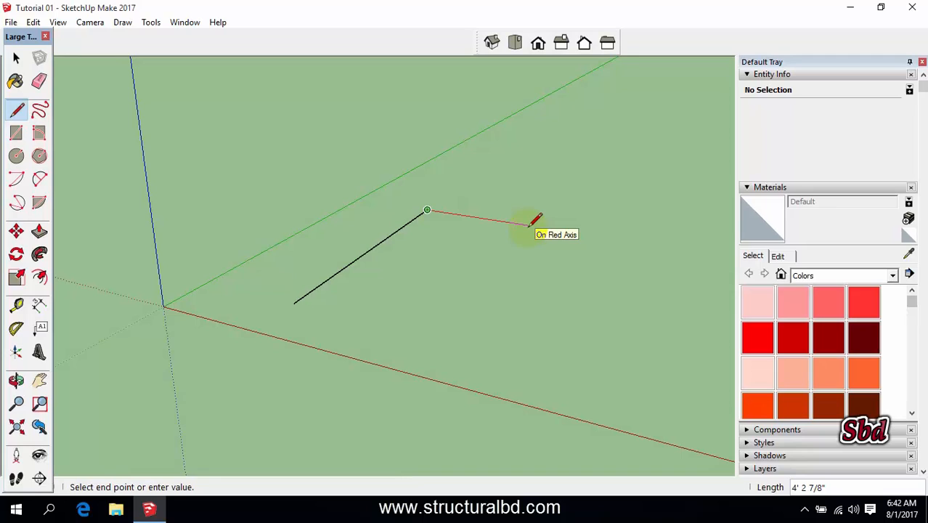
Step: Complete the ground square with a 10' edge along the red axis, a parallel green-axis edge and the closing edge to the first line's start
type("10")
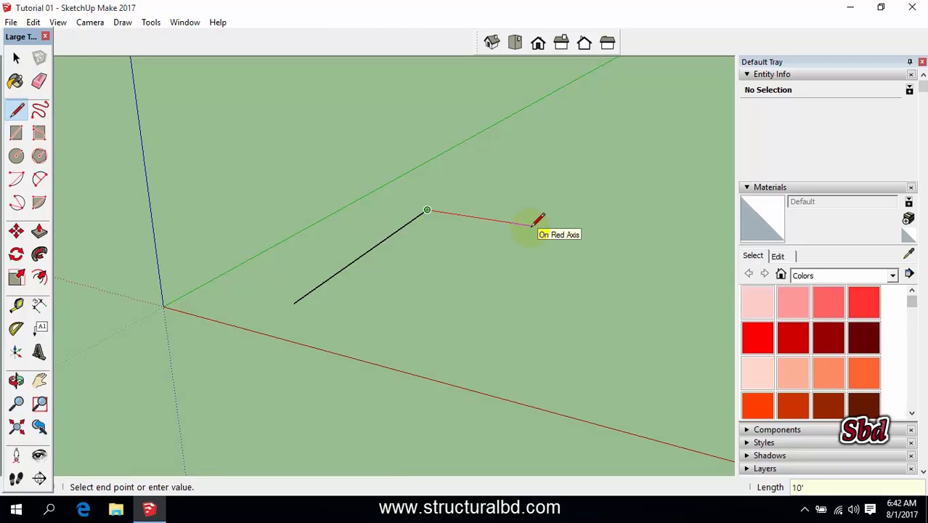
key("Return")
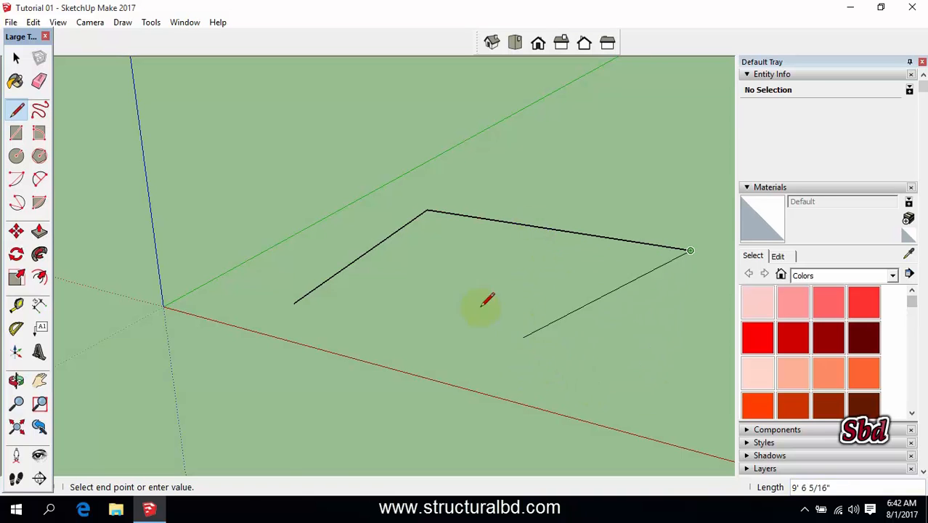
scroll(488, 292, "down", 2)
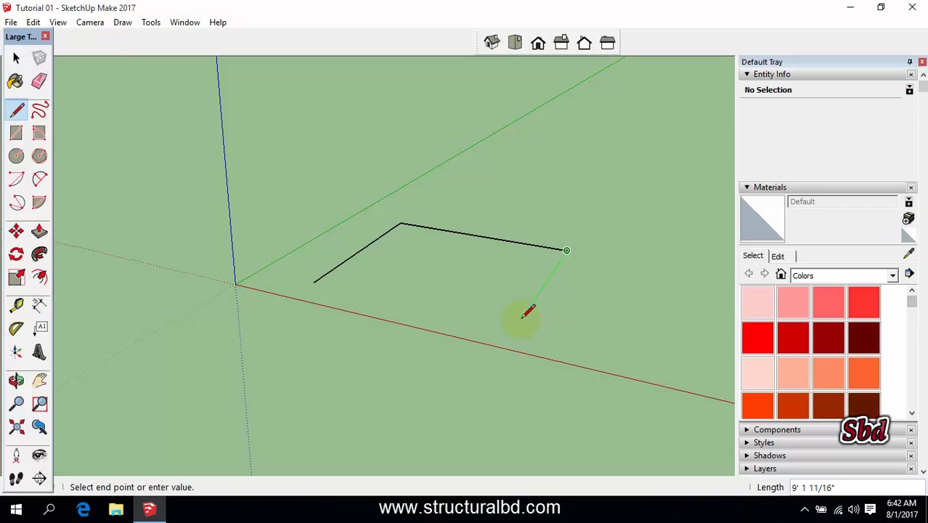
key("Up")
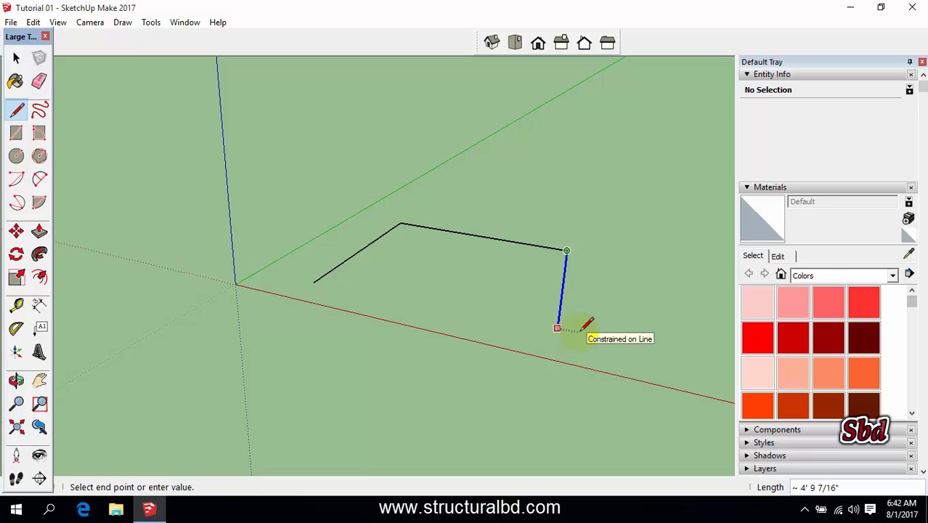
key("Left")
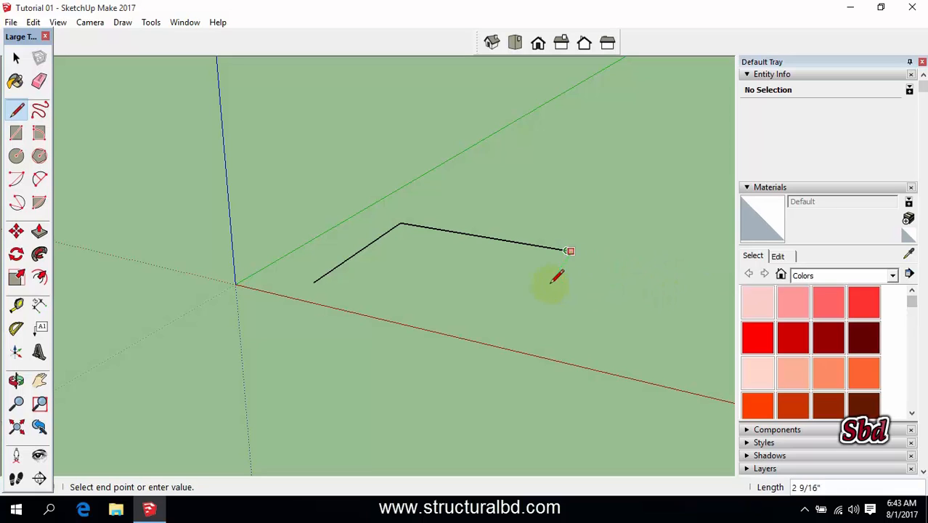
left_click(515, 327)
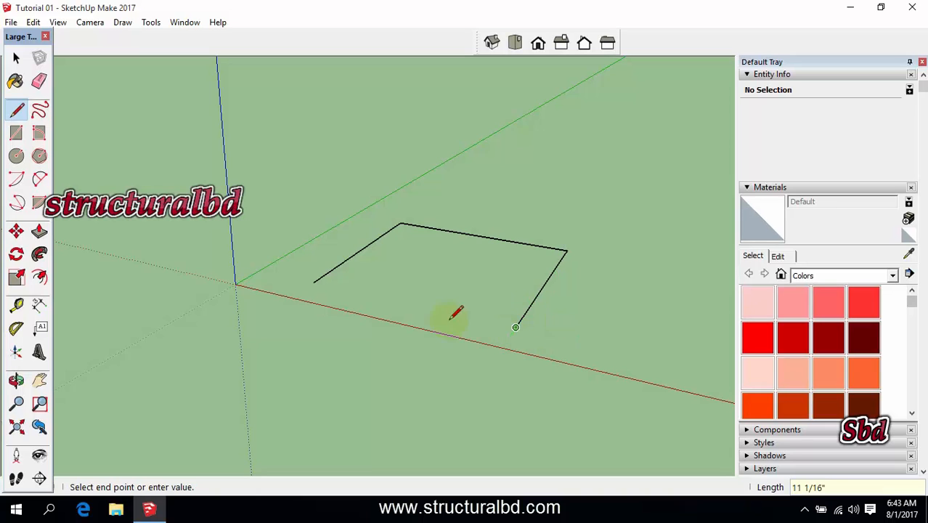
left_click(314, 281)
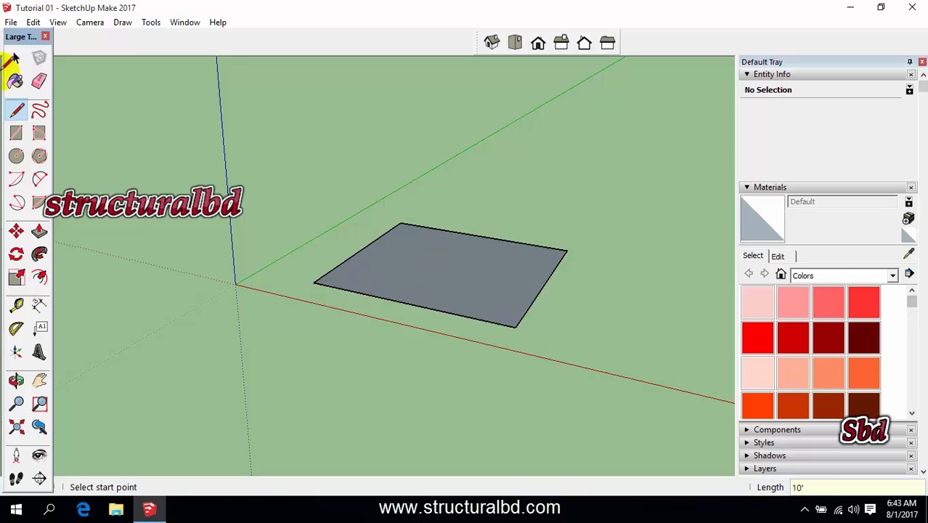
Step: Draw a vertical square face on the side nearest the green axis, starting with a 10' line up the blue axis from the front corner
left_click(314, 281)
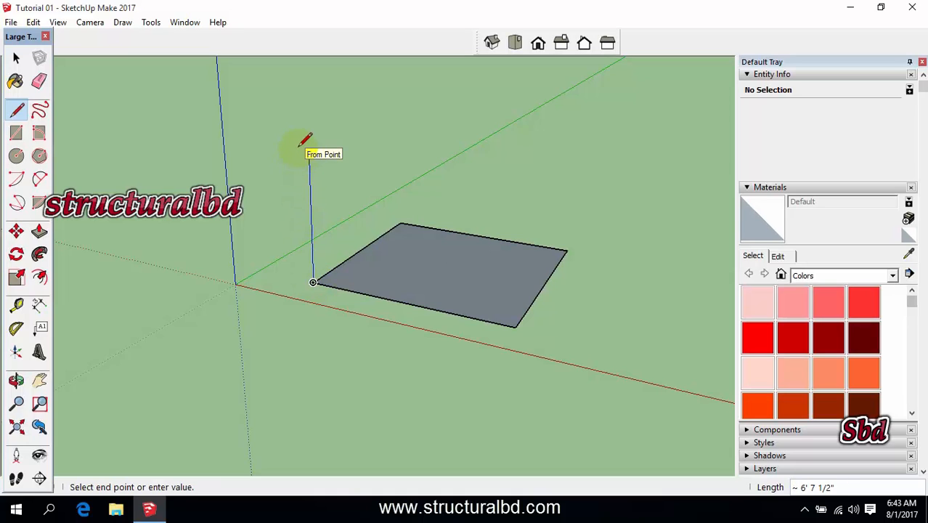
type("1")
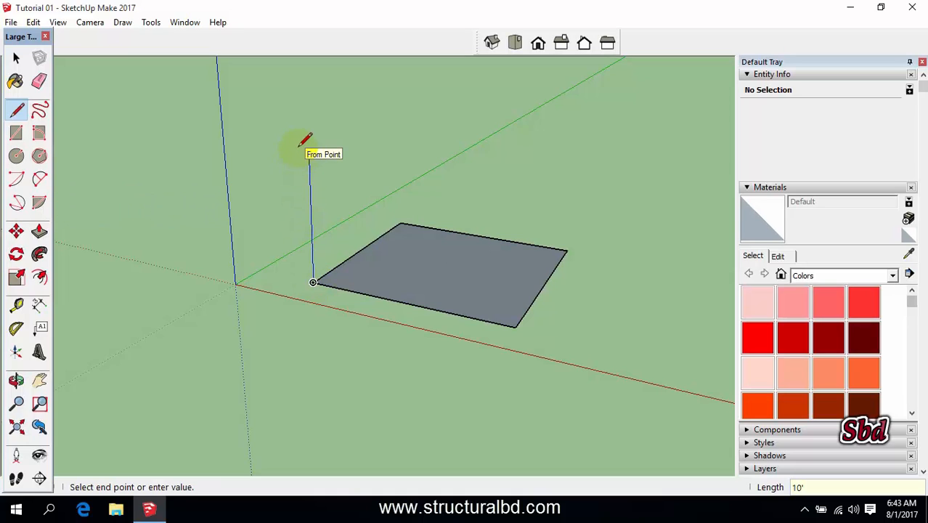
type("0'")
key("Return")
scroll(325, 276, "down", 3)
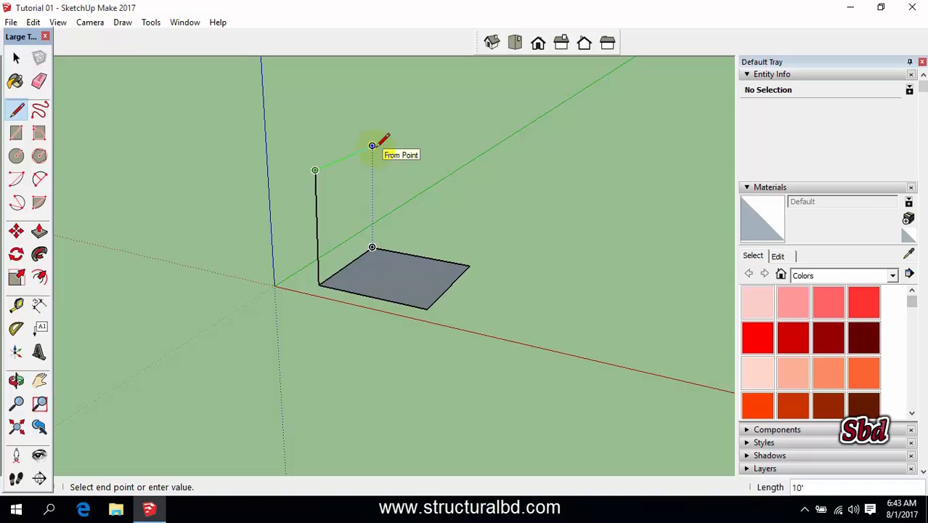
left_click(371, 145)
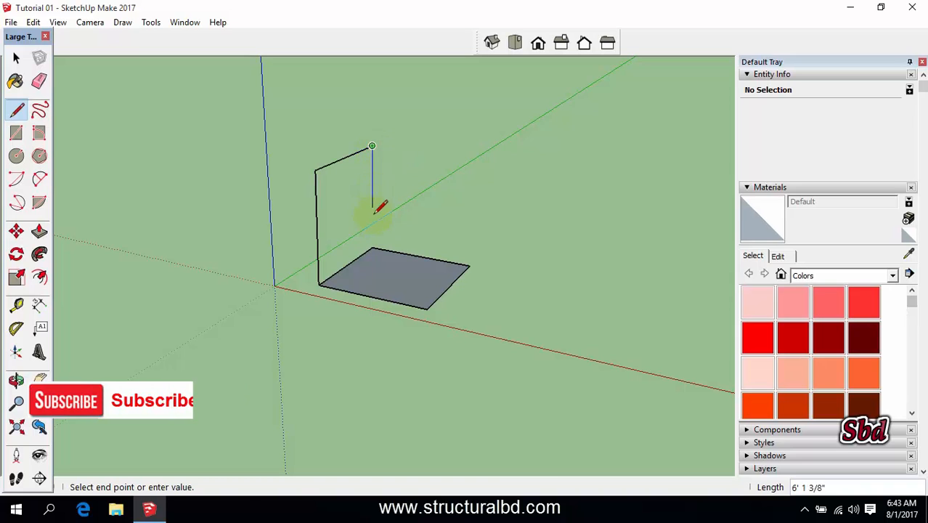
left_click(372, 247)
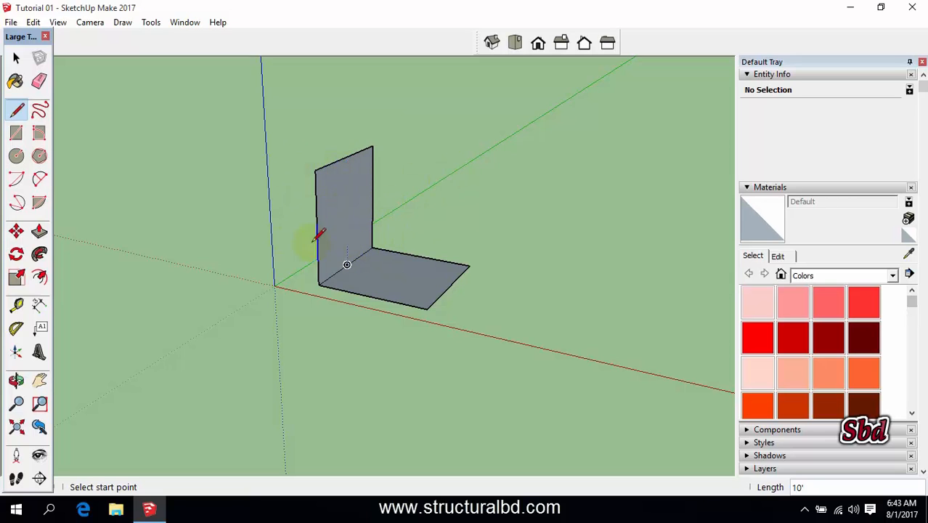
Step: Draw the back vertical face by adding a 10' top edge along the red axis and a vertical edge down to the far base corner
left_click(372, 146)
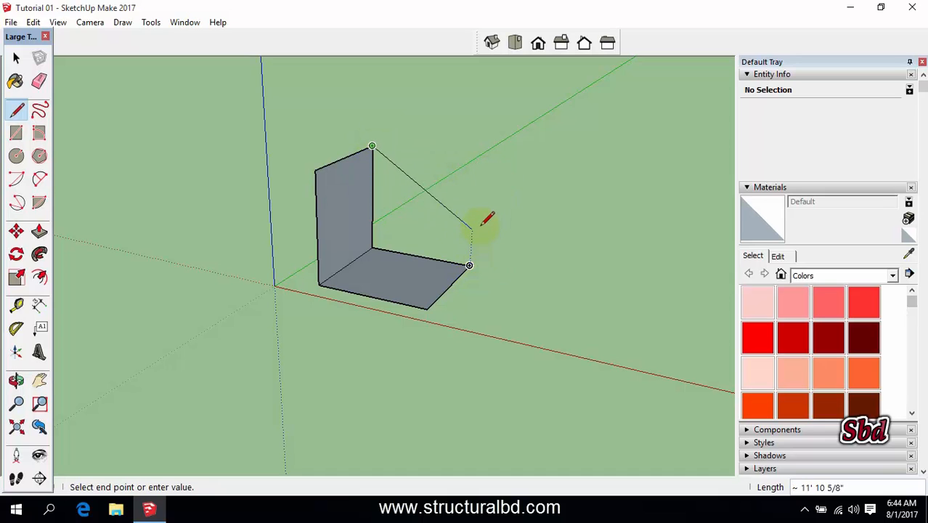
left_click(475, 157)
left_click(469, 265)
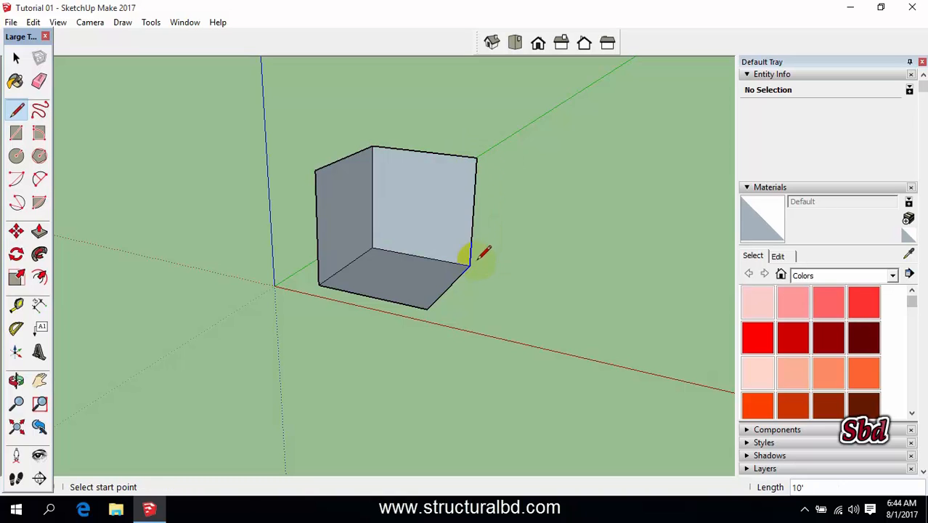
Step: Draw the opposite side face with a 10' vertical edge from the remaining base corner and a top edge to the back face's corner
left_click(427, 308)
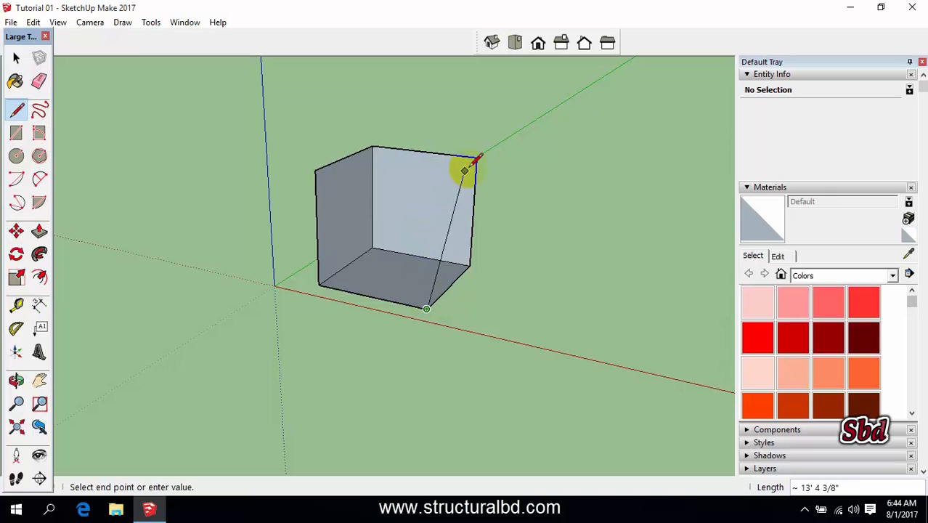
left_click(432, 187)
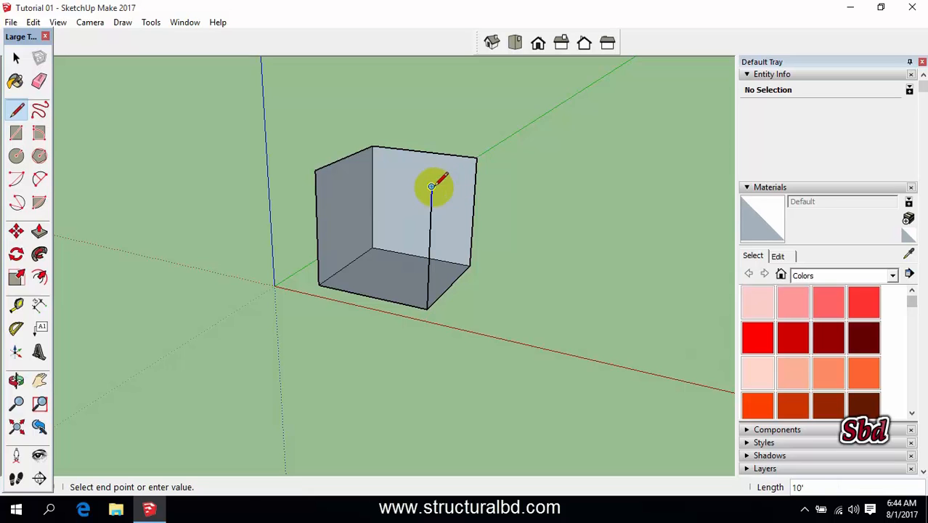
left_click(475, 157)
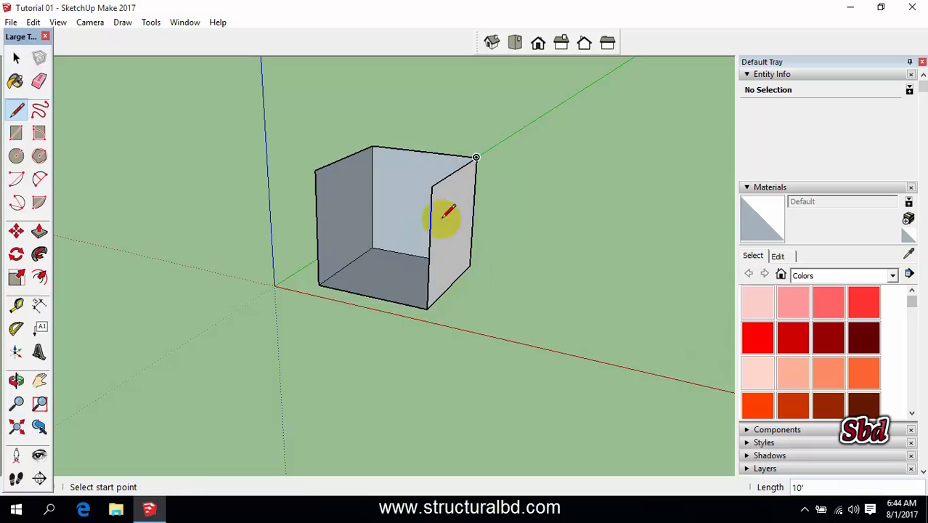
Step: Draw the last top edge along the red axis between the two front upper corners to close the cube's front and top faces
left_click(431, 187)
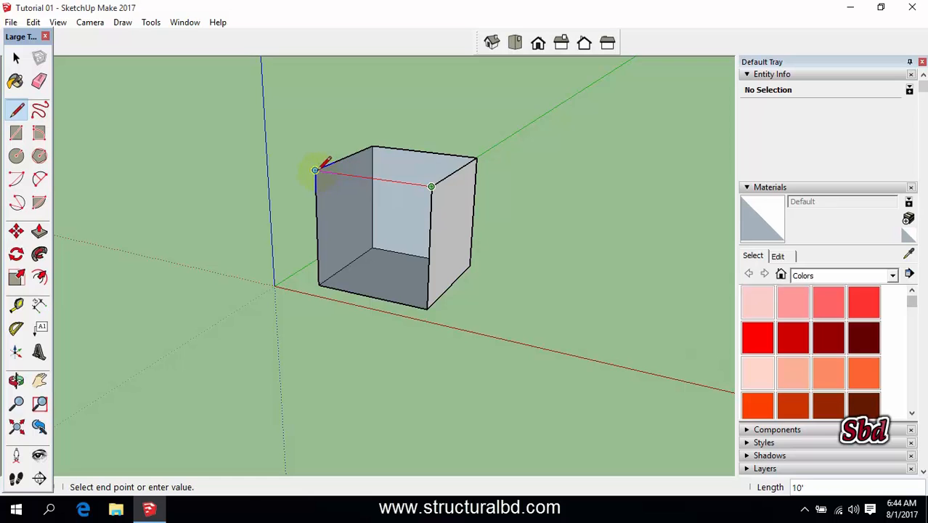
left_click(315, 170)
key("space")
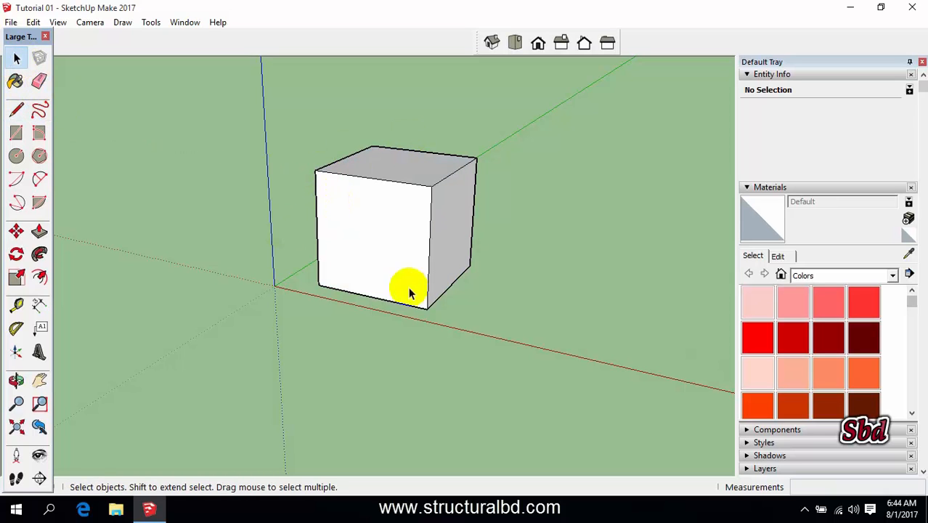
Step: Select the cube's front and side faces one at a time, select the whole cube with all connected edges and faces, and clear the selection
middle_click_drag(410, 290, 416, 310)
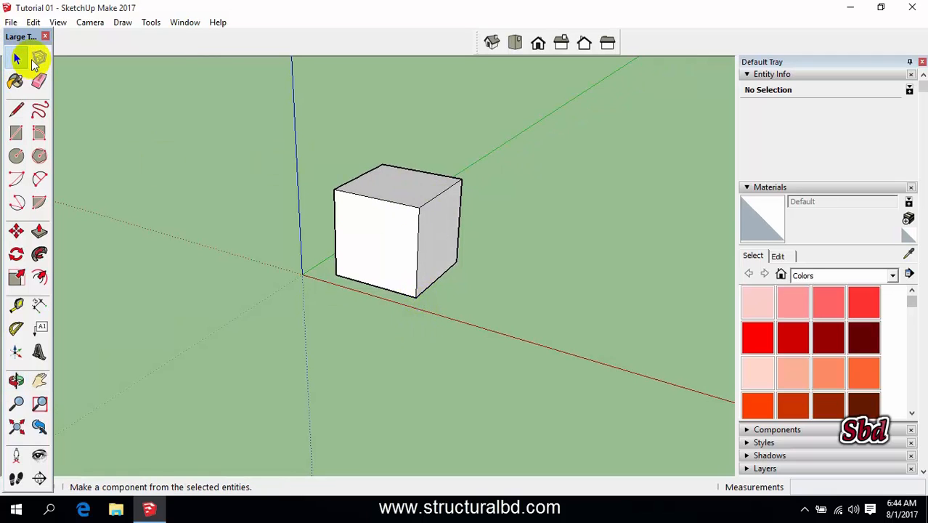
left_click(14, 59)
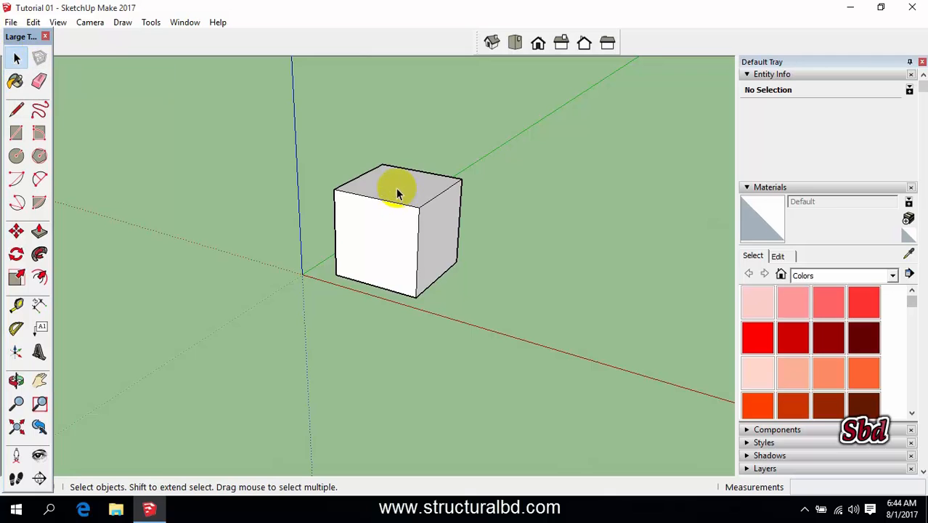
left_click(387, 241)
left_click(439, 221)
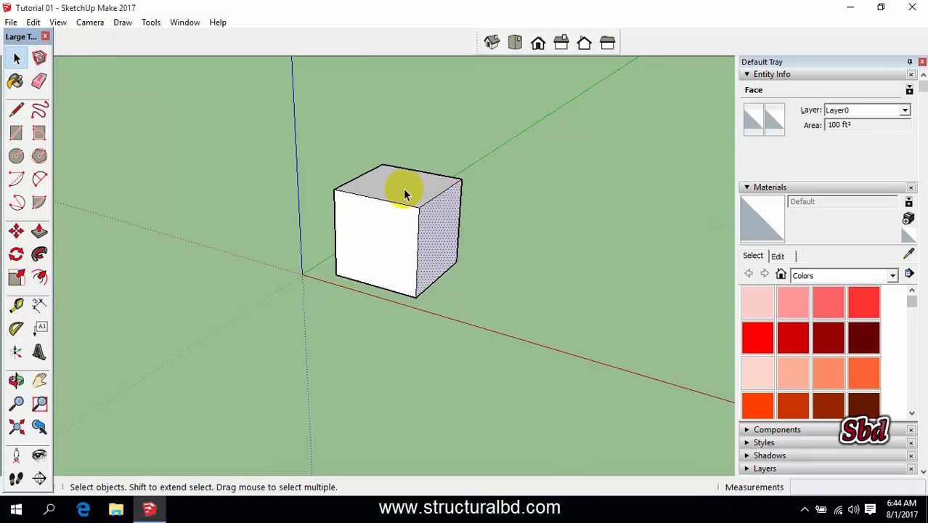
triple_click(394, 182)
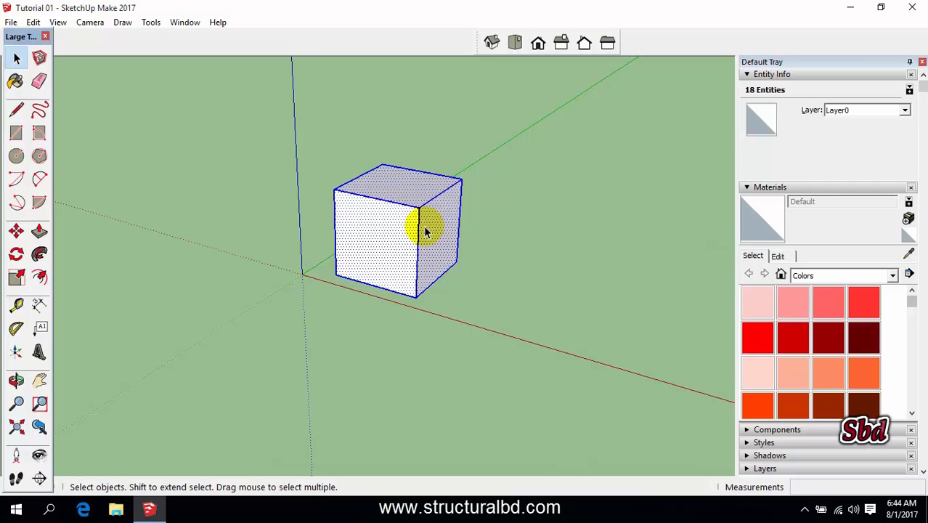
scroll(402, 254, "up", 1)
left_click(238, 194)
scroll(238, 194, "down", 2)
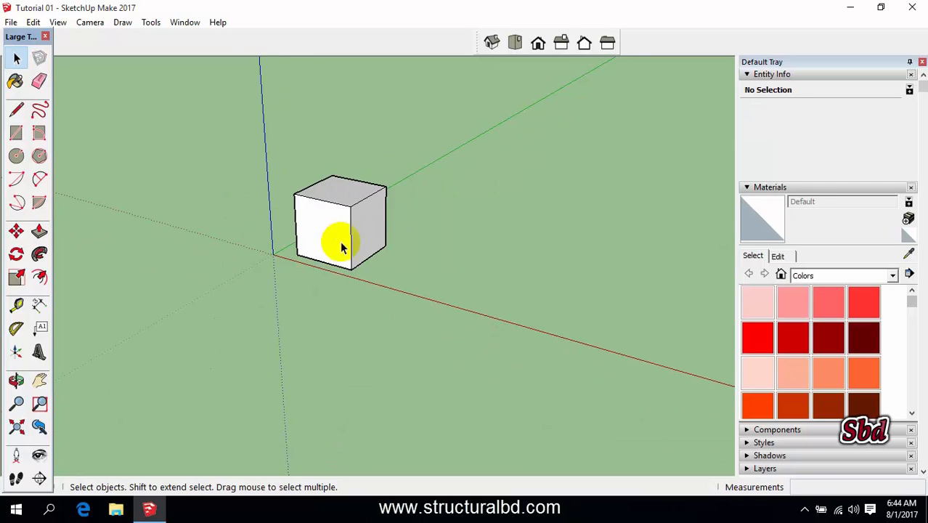
scroll(340, 241, "up", 3)
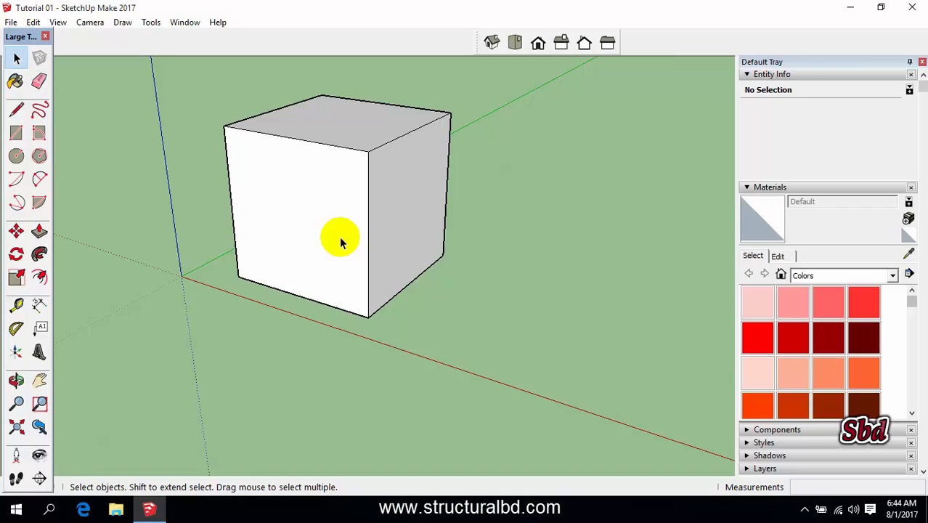